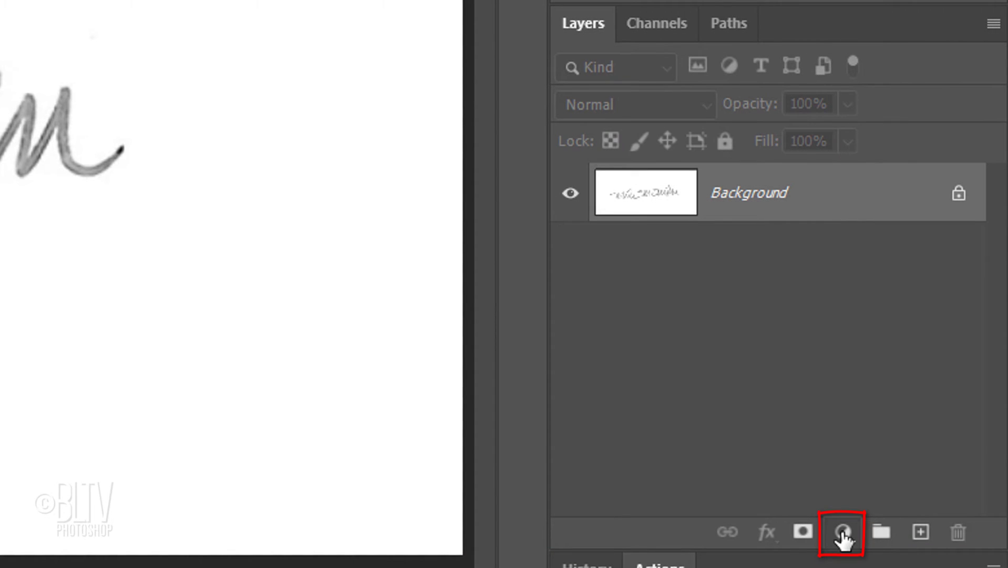
# Step: Add a Levels adjustment layer with input levels 164 and 237 to turn the signature solid black on white
pyautogui.click(843, 535)
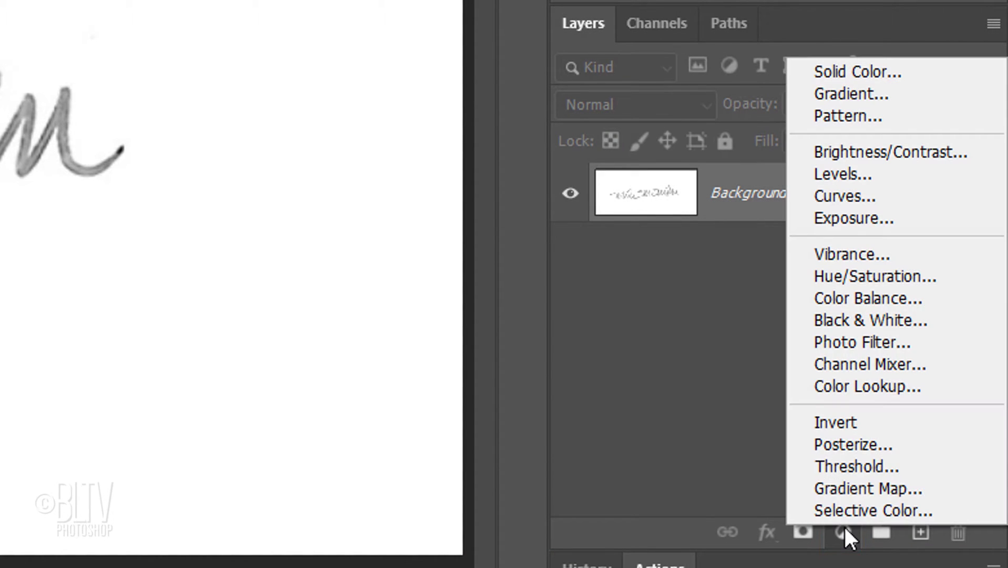
pyautogui.click(844, 180)
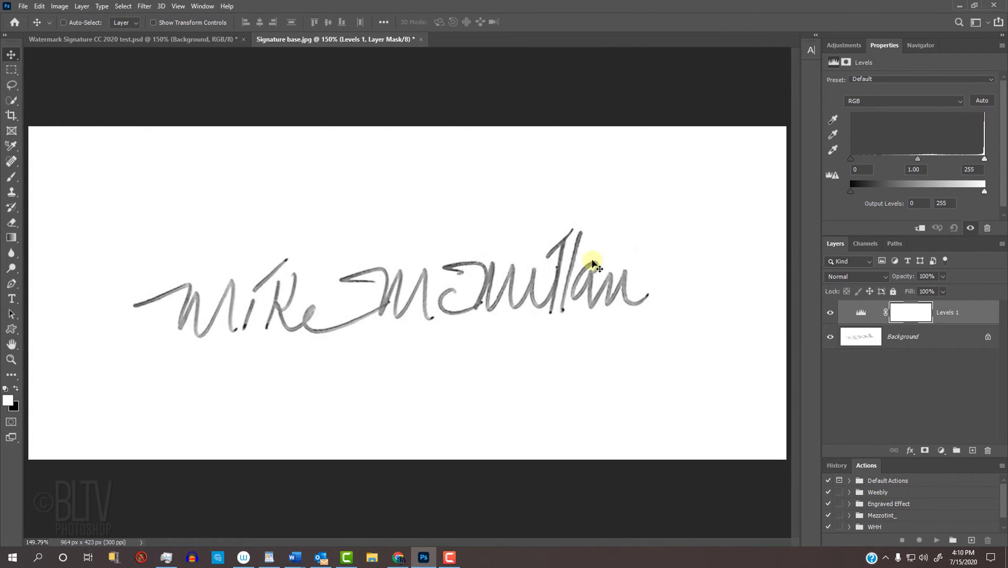
pyautogui.press('z')
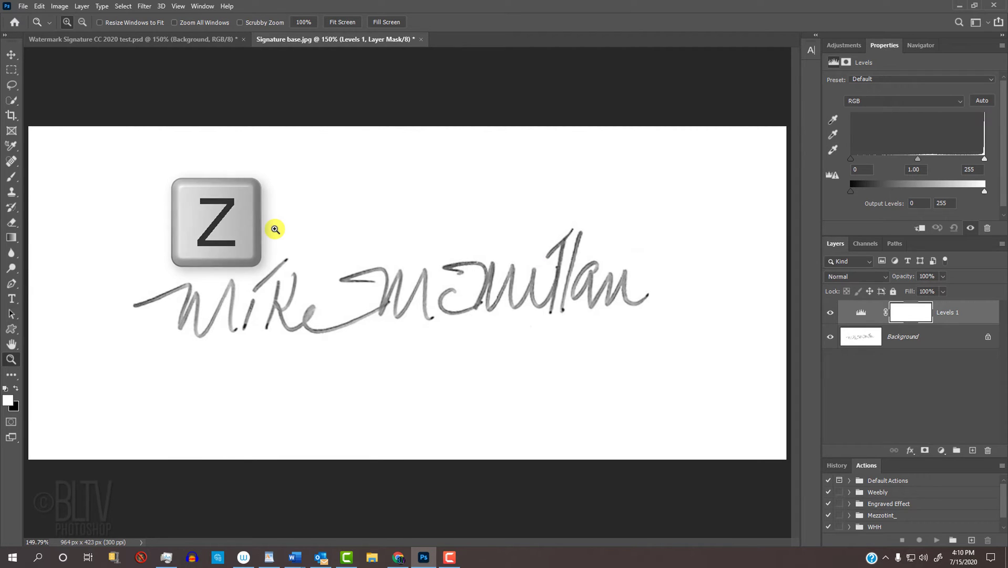
pyautogui.moveTo(266, 224)
pyautogui.mouseDown()
pyautogui.moveTo(437, 334)
pyautogui.moveTo(505, 358)
pyautogui.mouseUp()
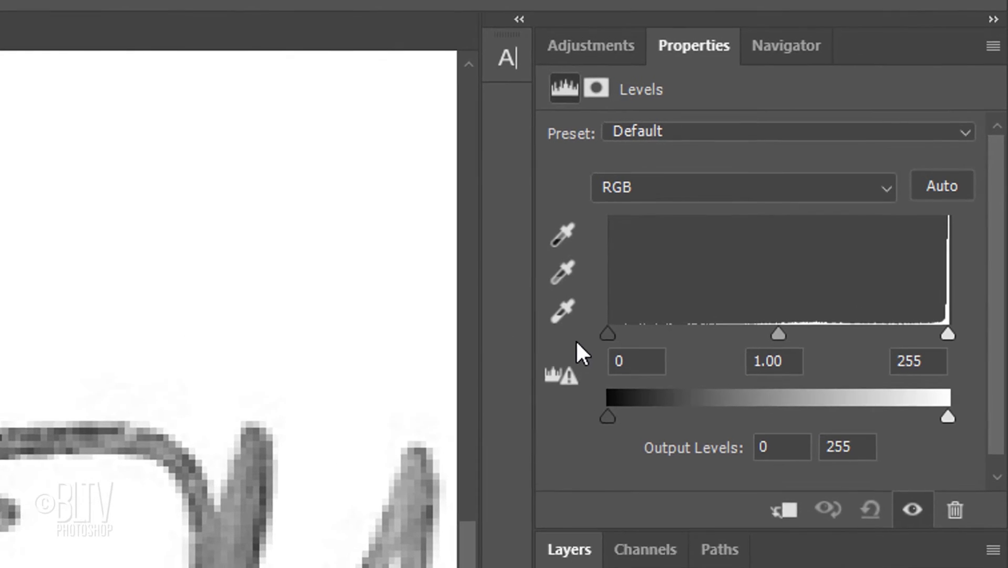
pyautogui.click(607, 335)
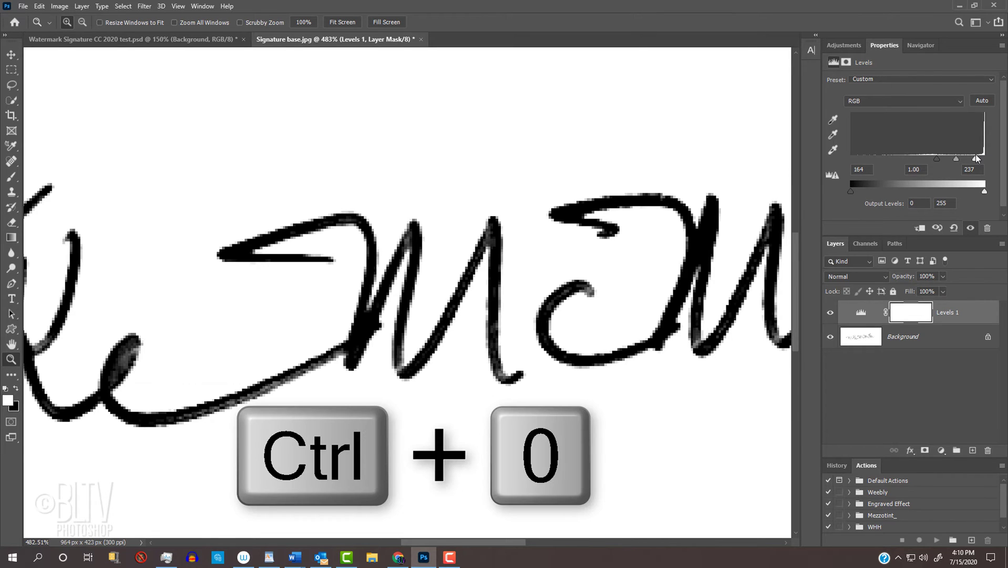
pyautogui.hotkey('ctrl', '0')
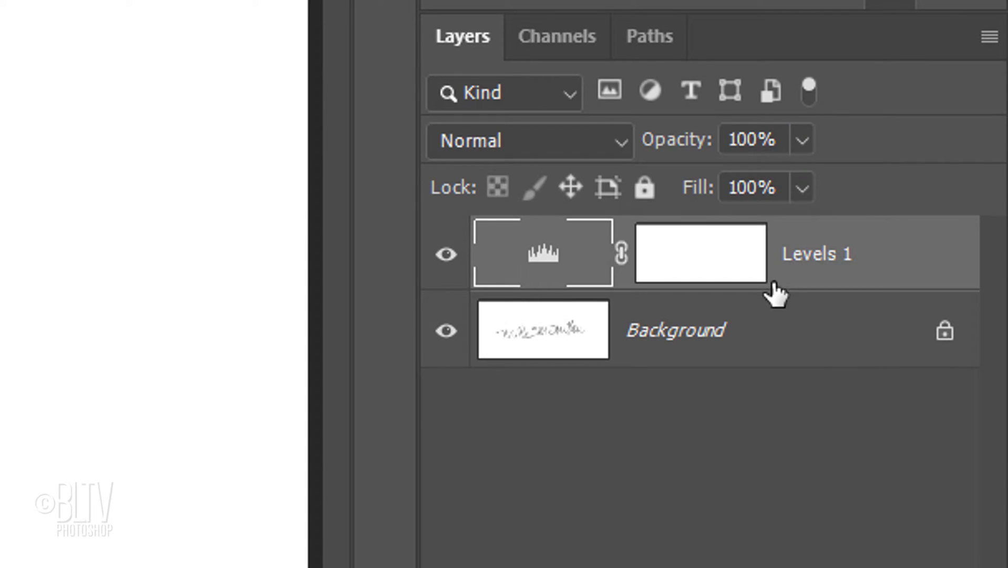
# Step: Combine the Background and Levels 1 layers into one smart object
pyautogui.keyDown('shift'); pyautogui.click(936, 336); pyautogui.keyUp('shift')
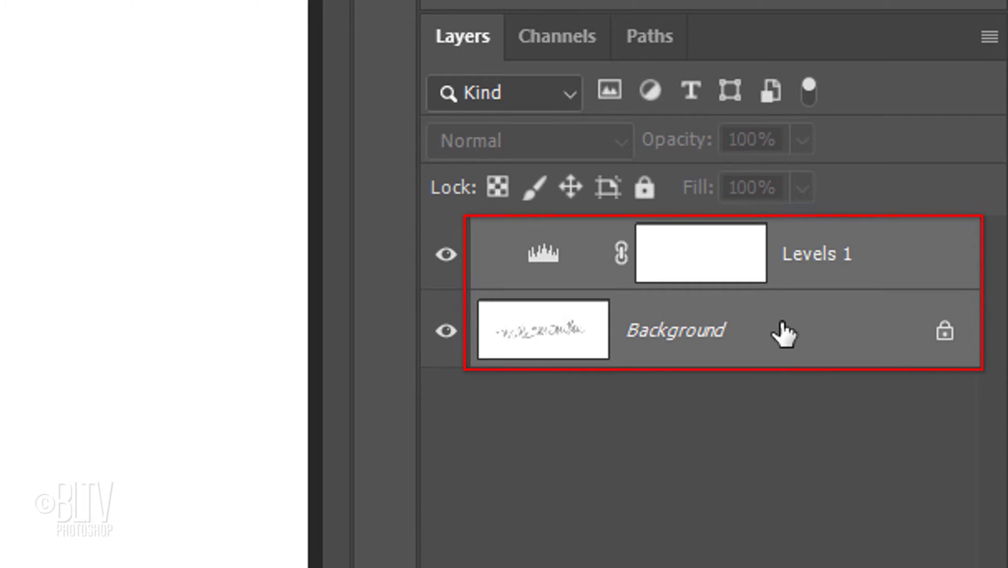
pyautogui.click(984, 46)
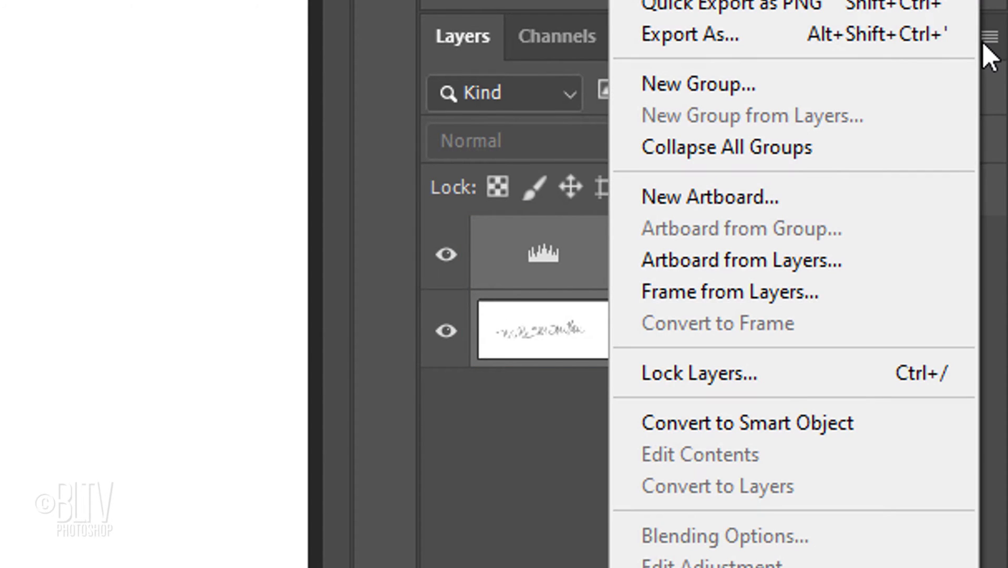
pyautogui.click(762, 415)
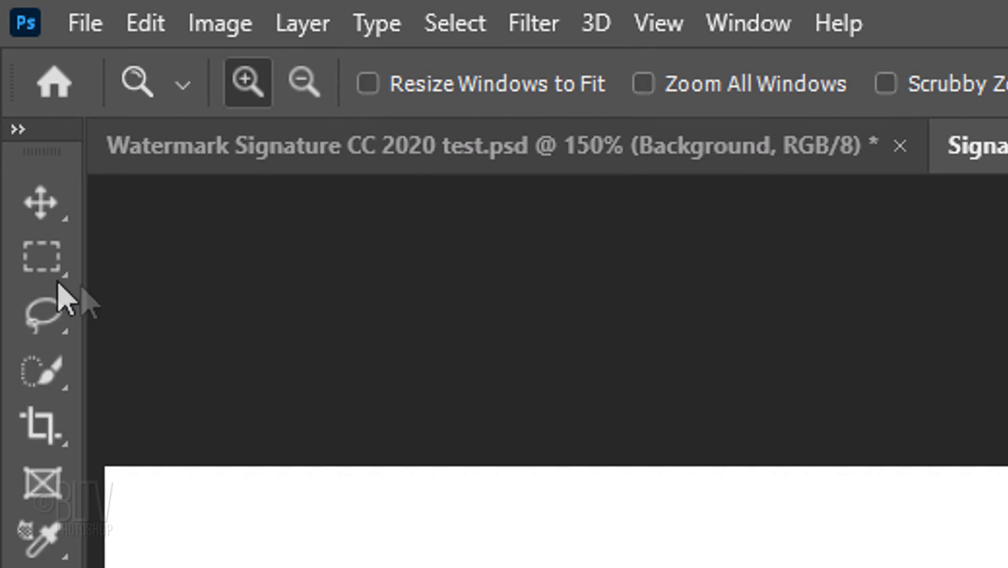
# Step: Select the signature with a rectangular marquee and save it as a brush preset named 'Signature'
pyautogui.rightClick(58, 271)
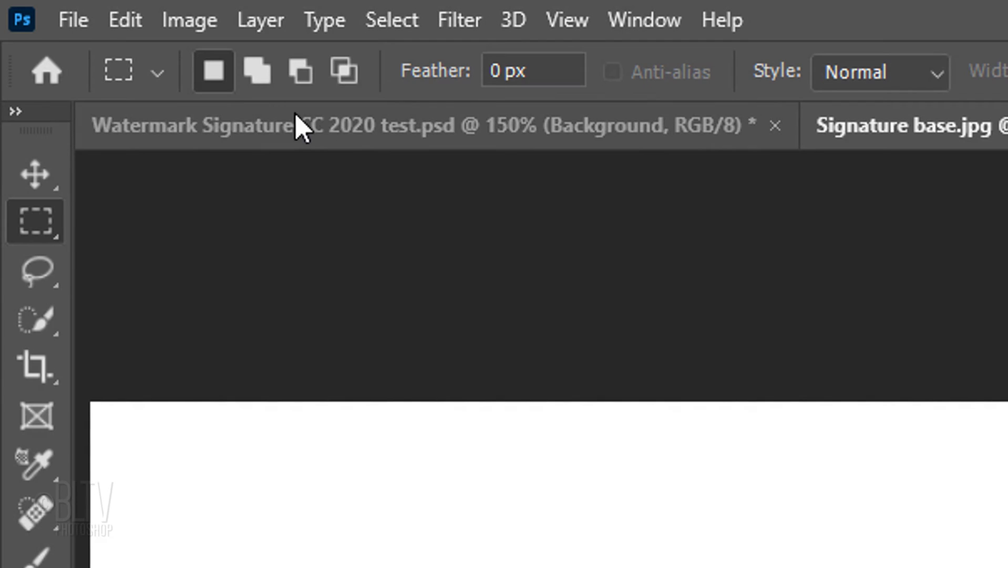
pyautogui.click(105, 20)
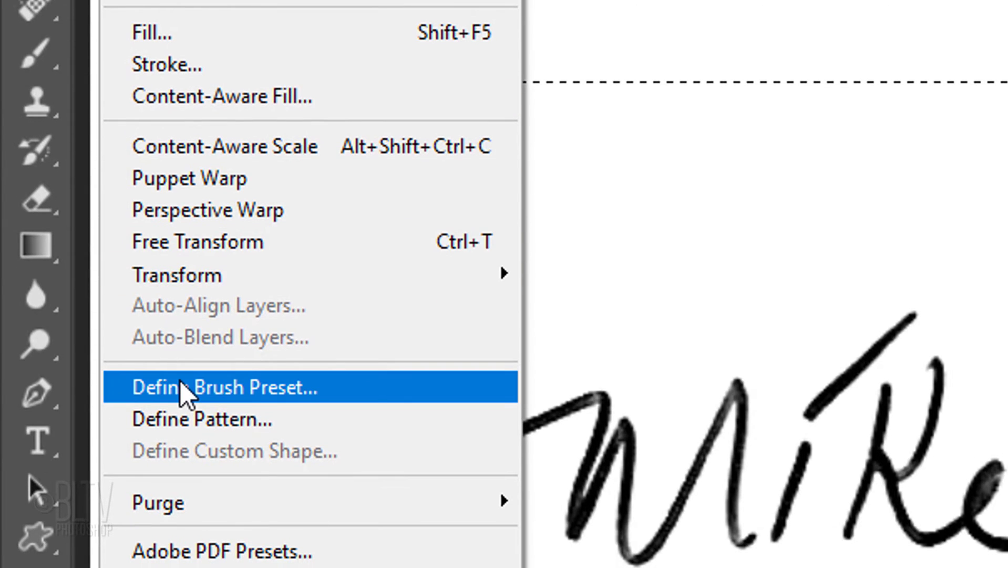
pyautogui.click(185, 391)
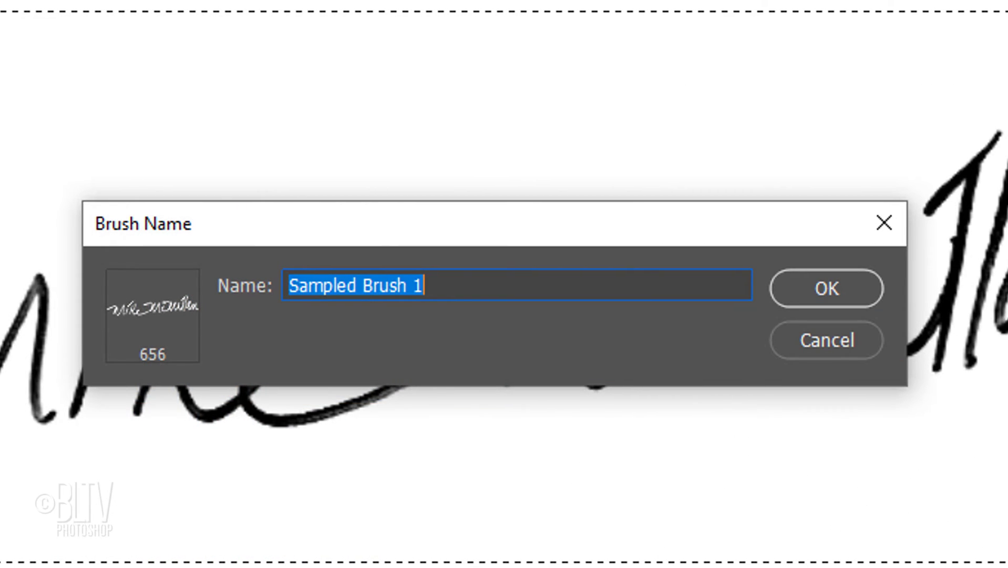
pyautogui.write('Signature')
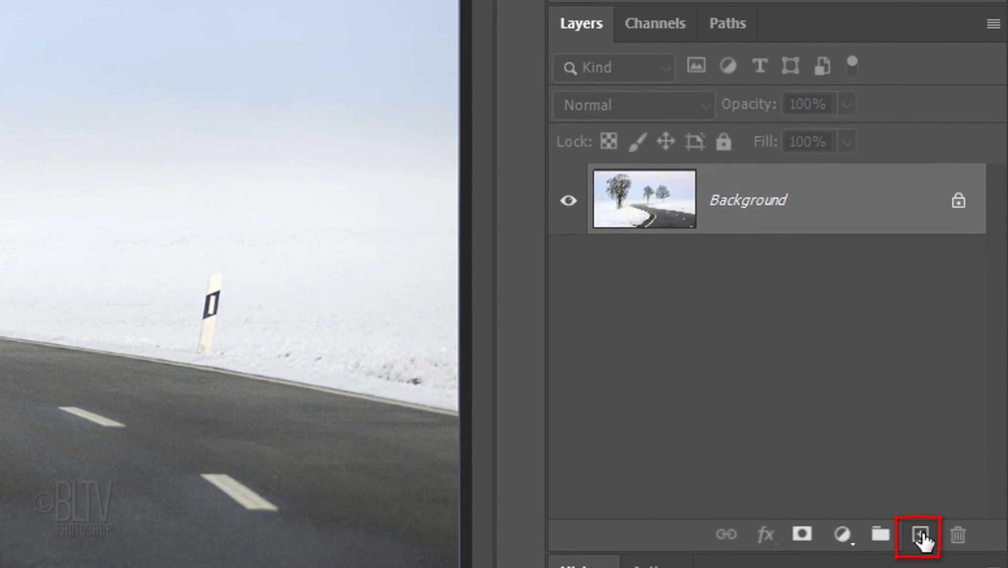
# Step: Add a new Layer 1 to the snowy road photo and stamp the Signature brush on the snow
pyautogui.click(920, 535)
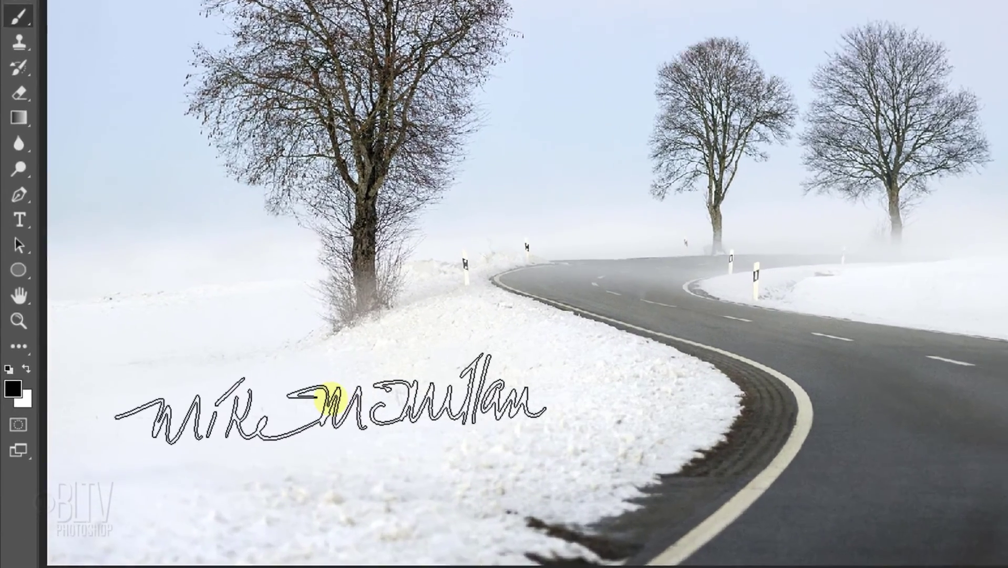
pyautogui.press('capslock')
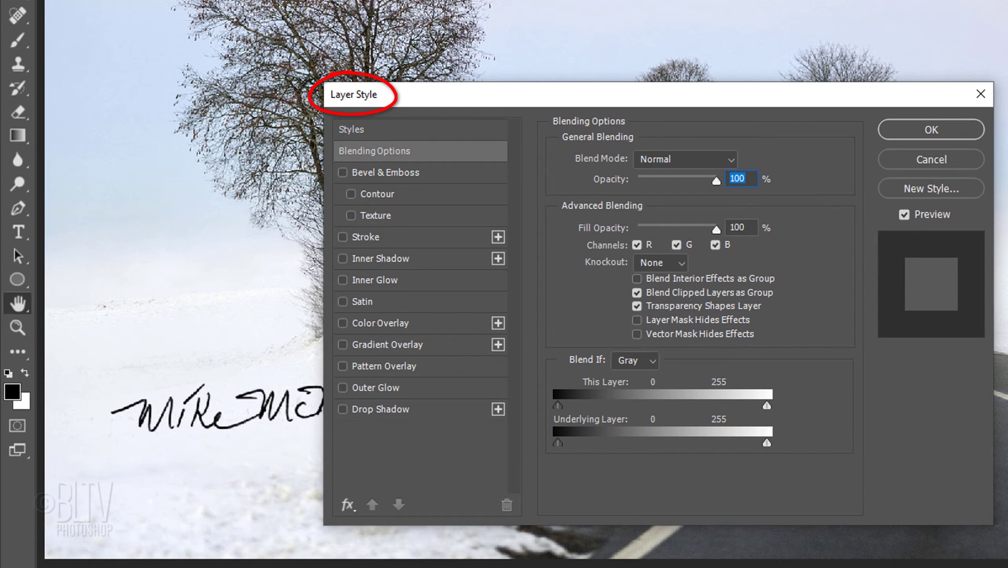
# Step: Give the stamped signature layer a Color Overlay in bright blue #1d6fd4
pyautogui.click(387, 318)
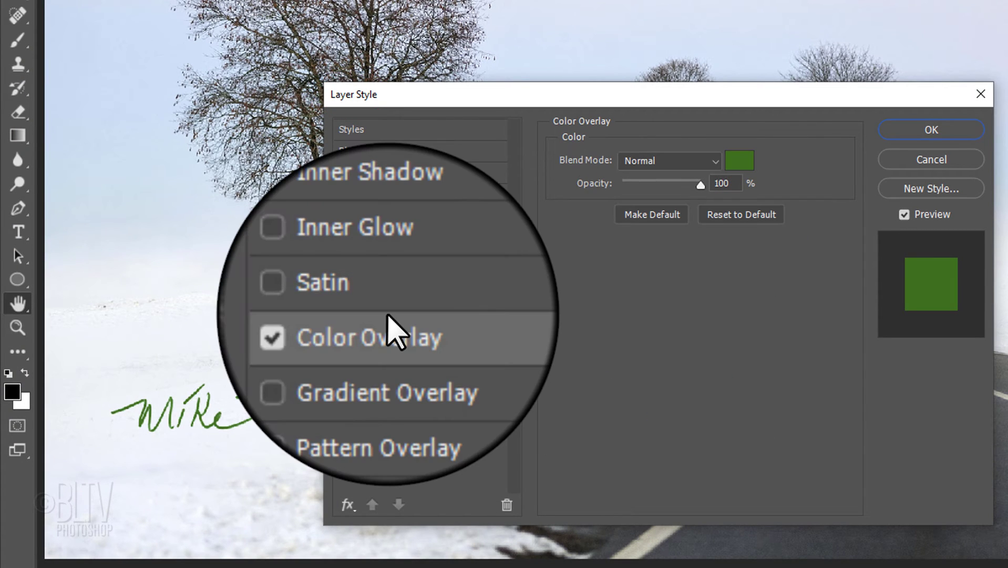
pyautogui.click(739, 164)
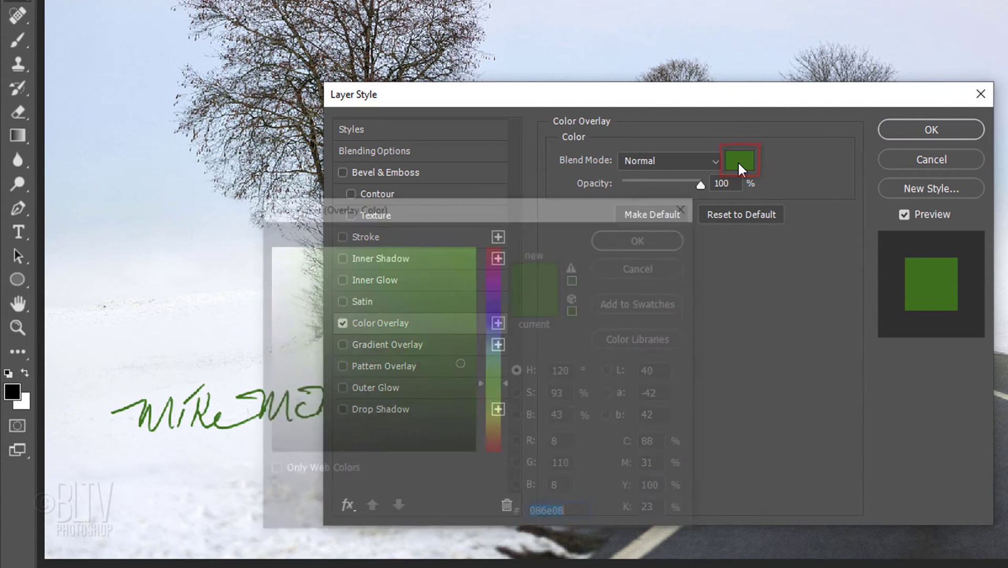
pyautogui.moveTo(491, 256); pyautogui.dragTo(505, 232)
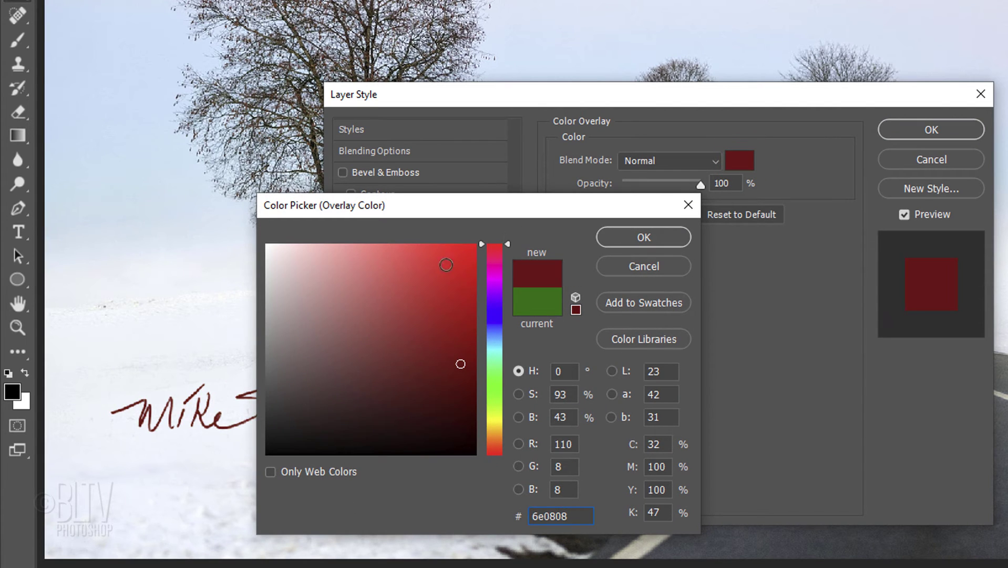
pyautogui.click(395, 274)
pyautogui.click(333, 336)
pyautogui.click(491, 330)
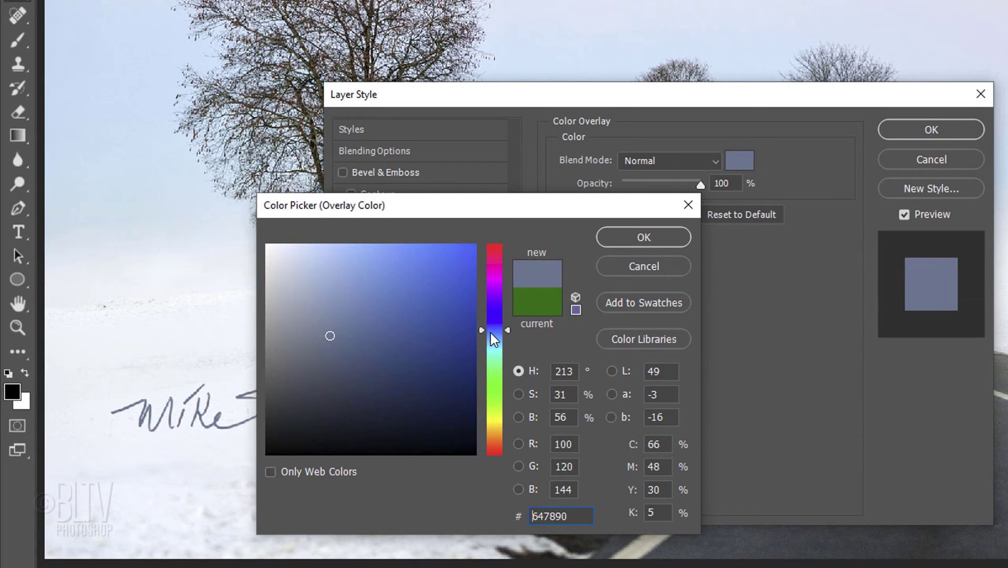
pyautogui.click(411, 339)
pyautogui.click(448, 279)
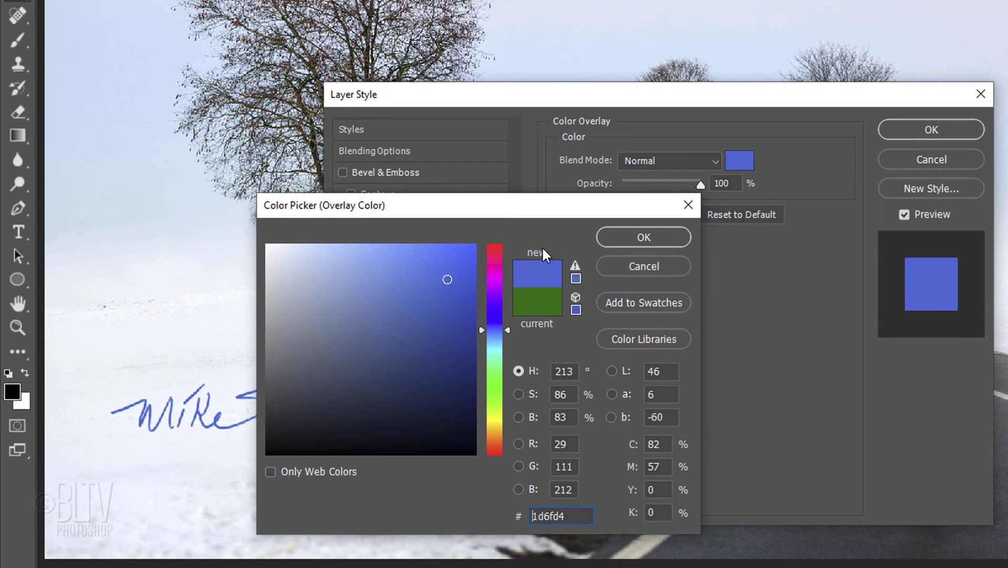
pyautogui.click(641, 236)
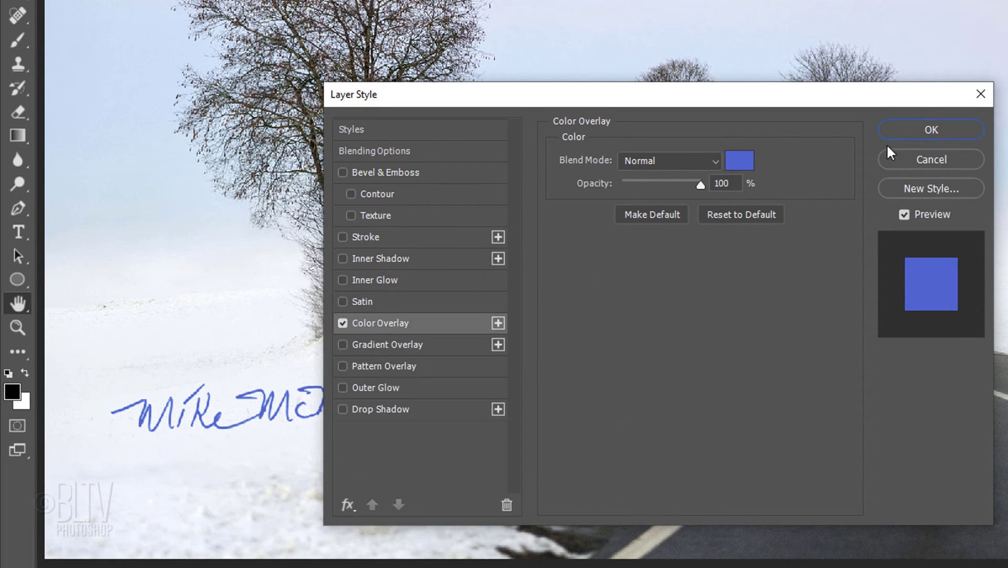
pyautogui.click(932, 130)
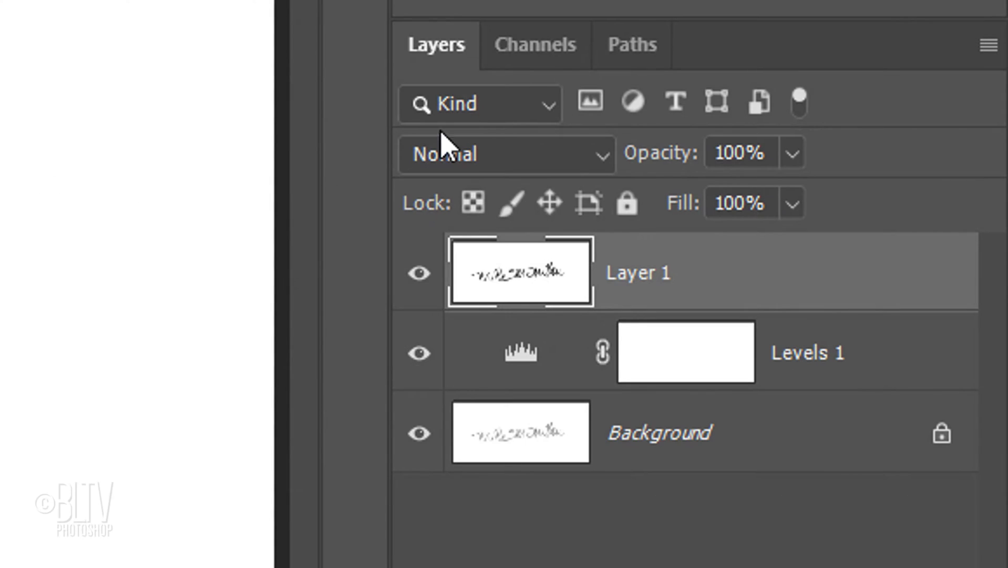
# Step: In the Channels panel, load the channel as a selection outlining the signature strokes
pyautogui.click(545, 46)
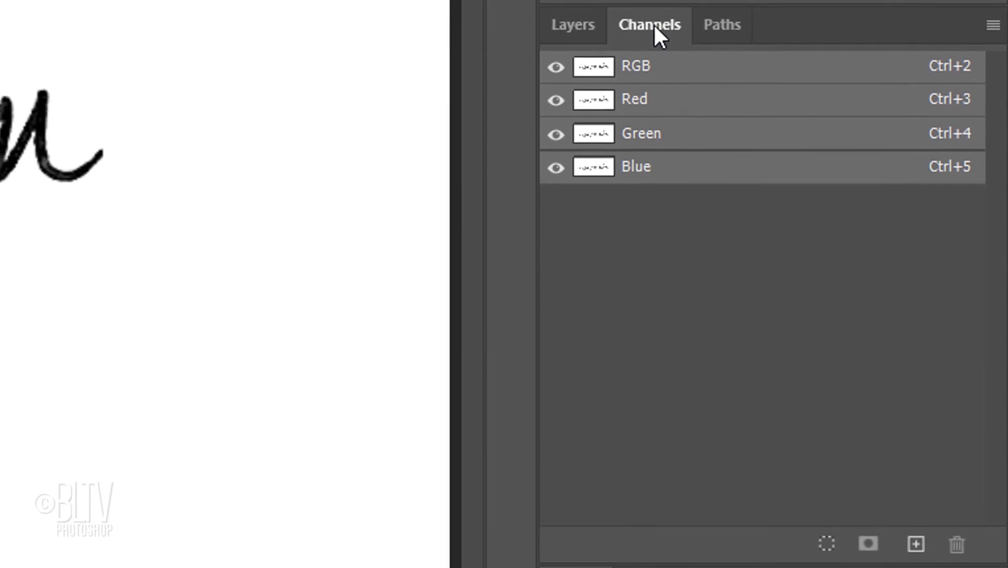
pyautogui.click(831, 531)
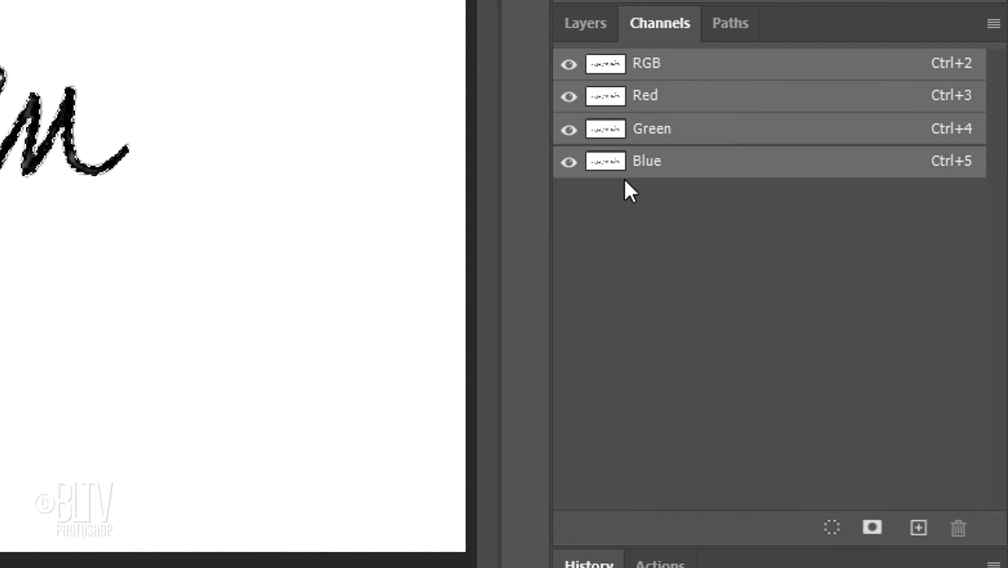
# Step: Create Layer 2 holding the 50% grey signature, with an empty Layer 3 beneath it
pyautogui.click(589, 35)
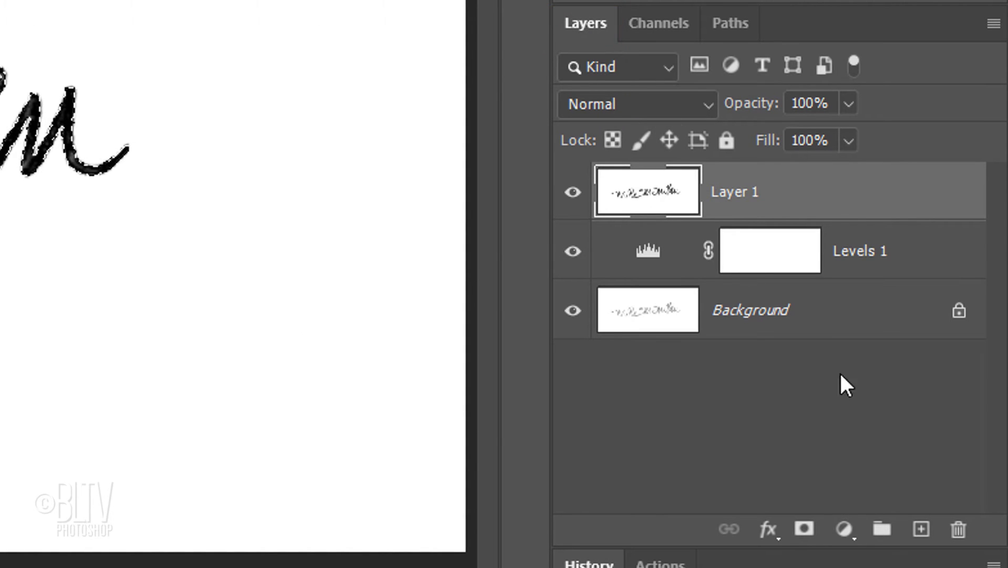
pyautogui.click(922, 531)
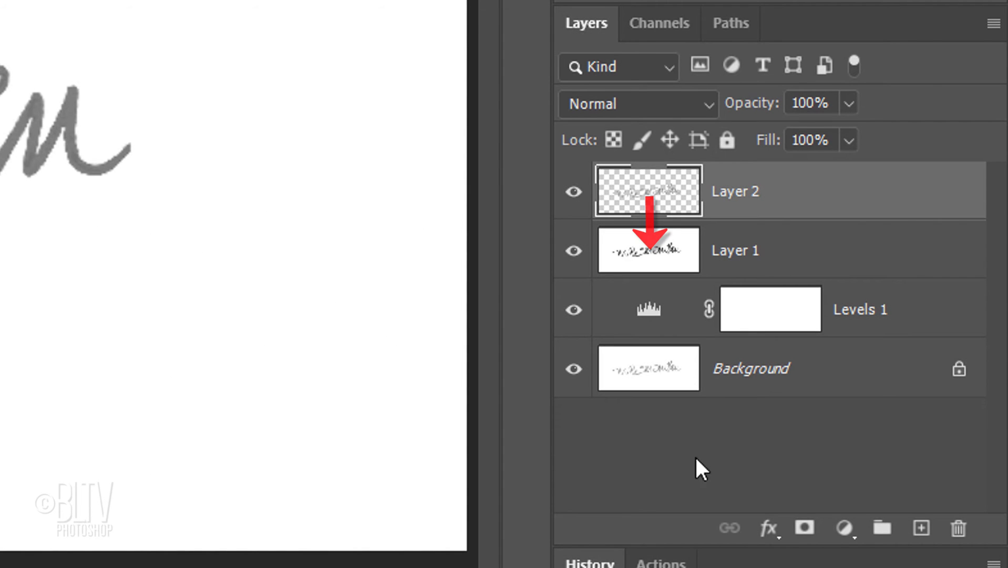
pyautogui.keyDown('ctrl'); pyautogui.click(922, 528); pyautogui.keyUp('ctrl')
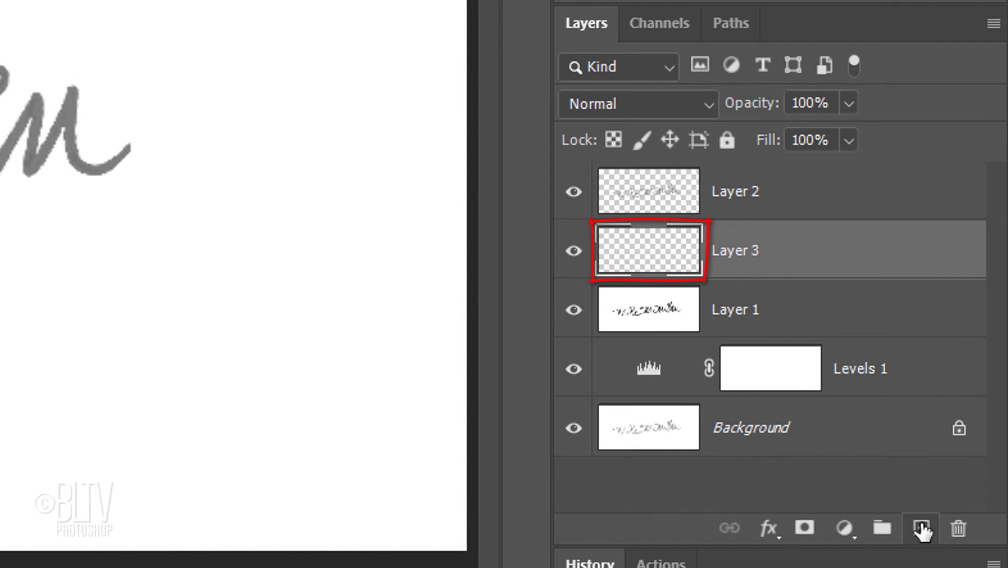
# Step: Fill Layer 3 with solid white
pyautogui.hotkey('shift', 'F5')
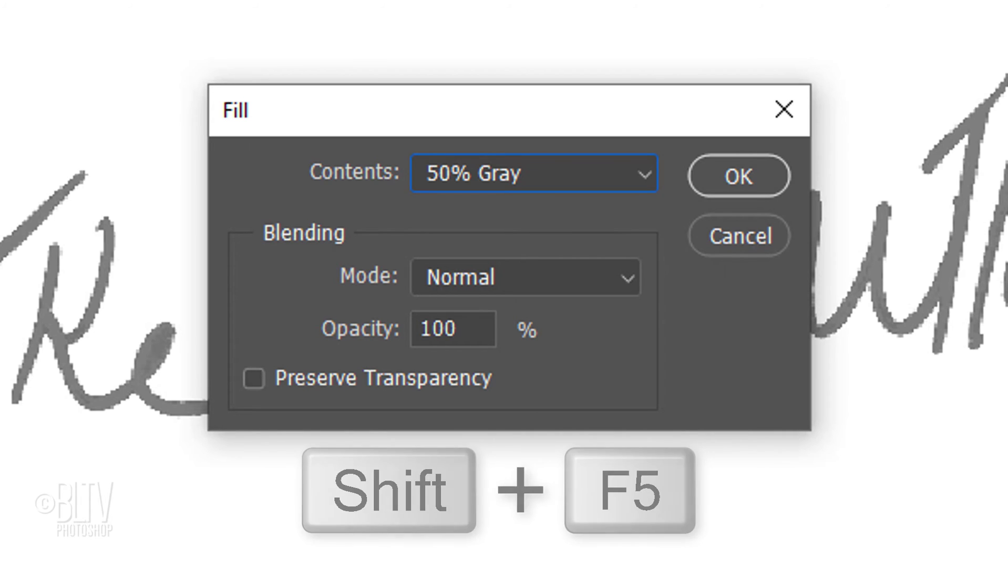
pyautogui.click(648, 177)
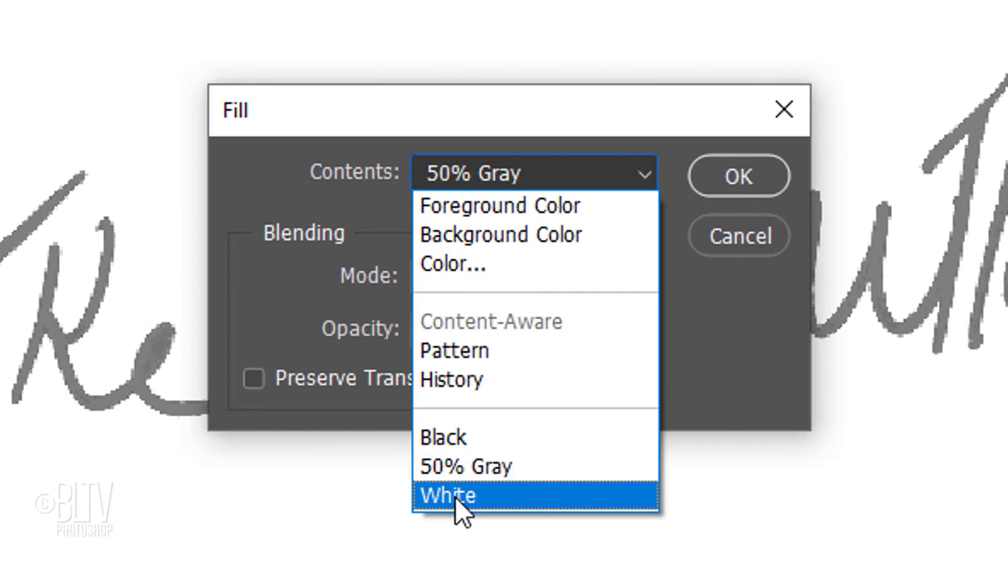
pyautogui.click(458, 496)
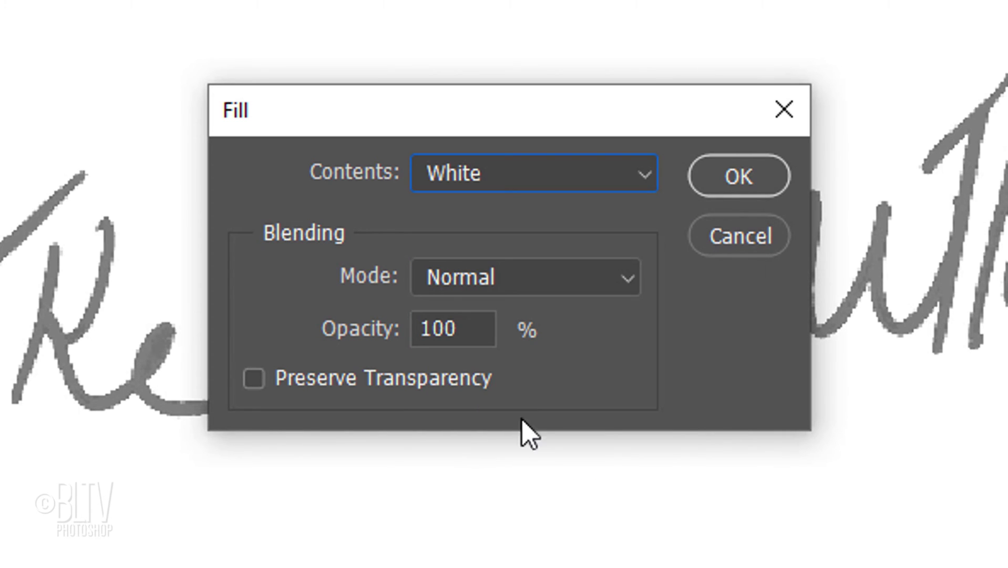
pyautogui.click(727, 190)
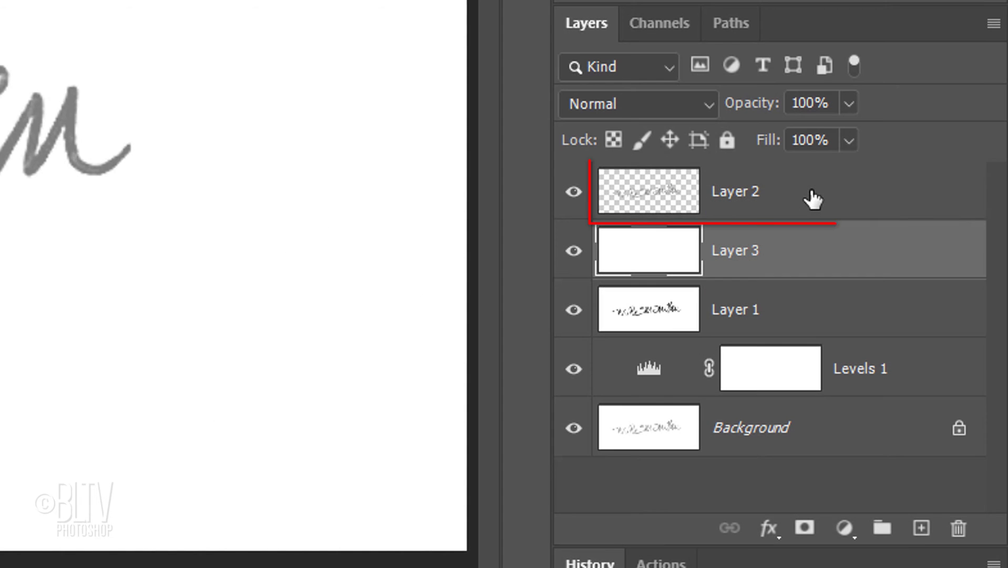
# Step: Convert the signature Layer 2 into a smart object
pyautogui.click(817, 192)
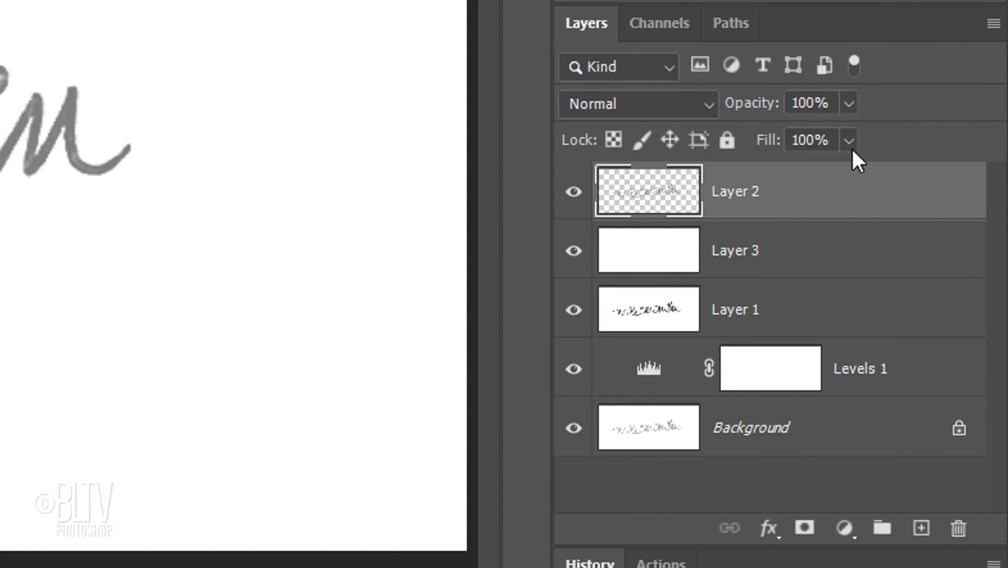
pyautogui.click(993, 23)
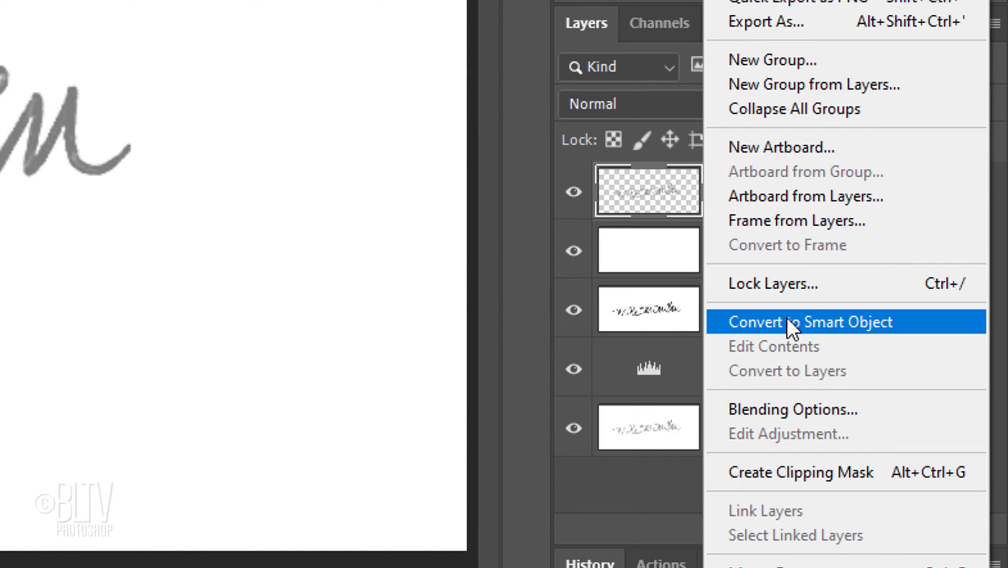
pyautogui.click(788, 321)
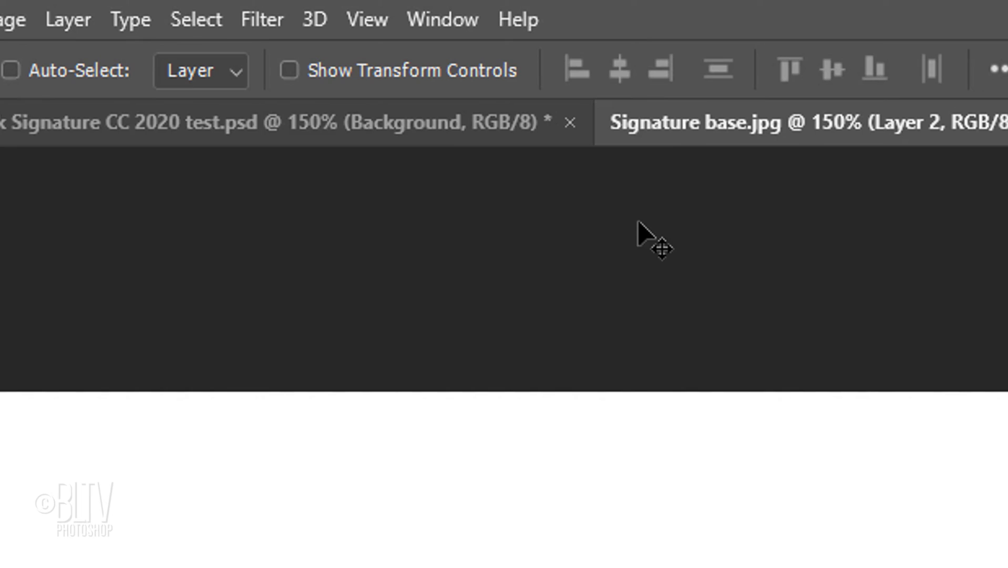
# Step: Apply the Maximum smart filter to the signature layer
pyautogui.click(266, 20)
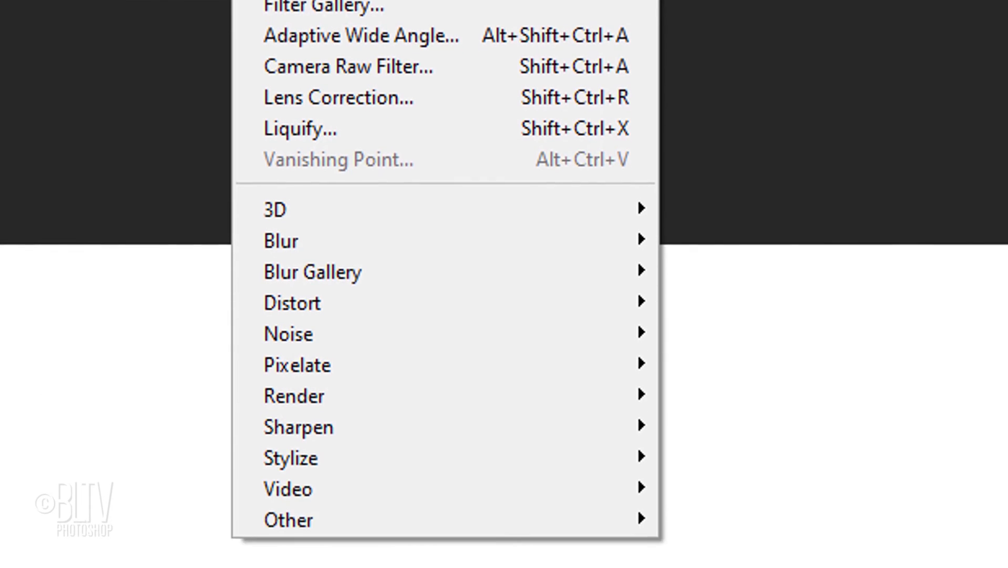
pyautogui.moveTo(333, 374)
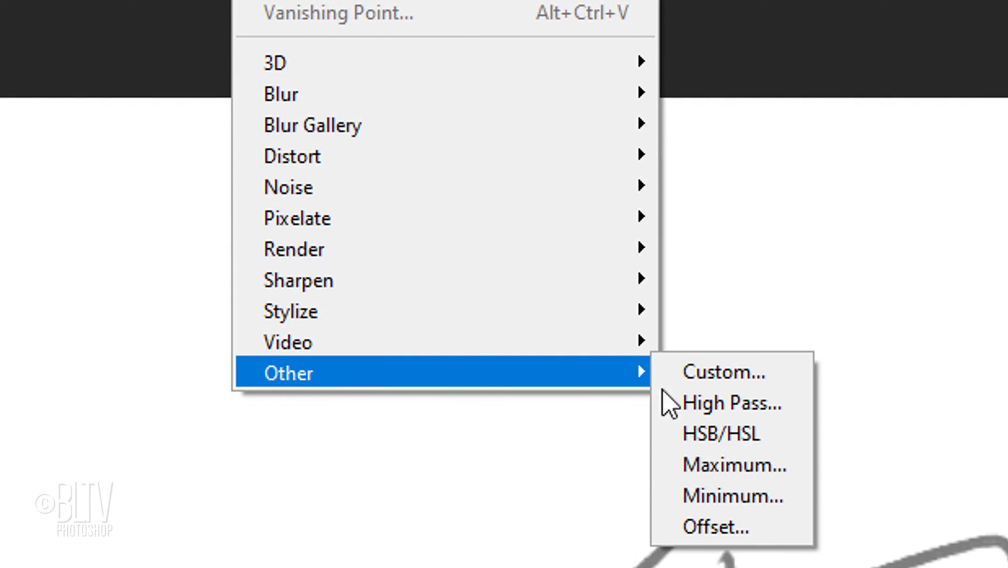
pyautogui.click(736, 465)
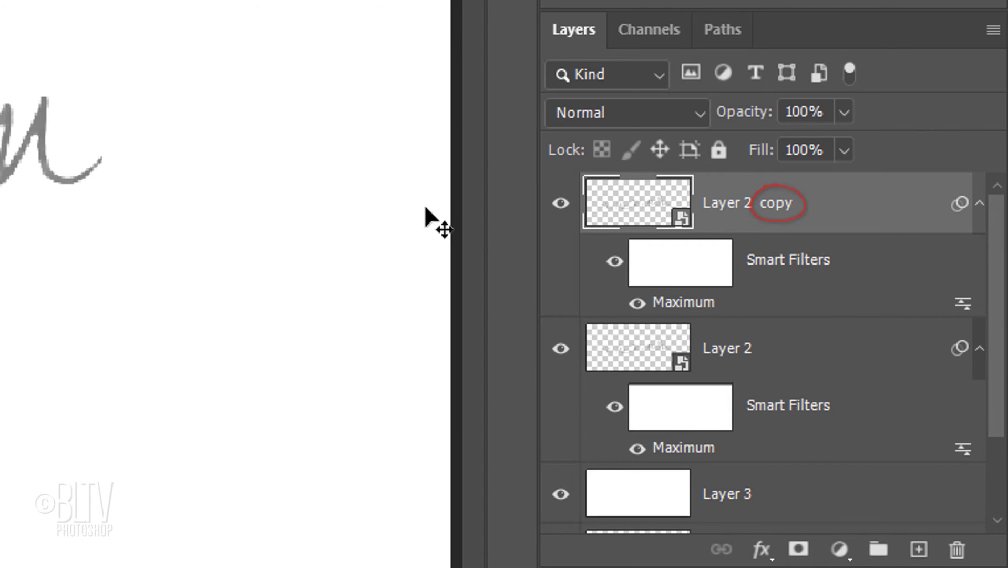
# Step: Combine Layer 2 and its copy into one smart object, Layer 2 copy
pyautogui.keyDown('shift'); pyautogui.click(819, 349); pyautogui.keyUp('shift')
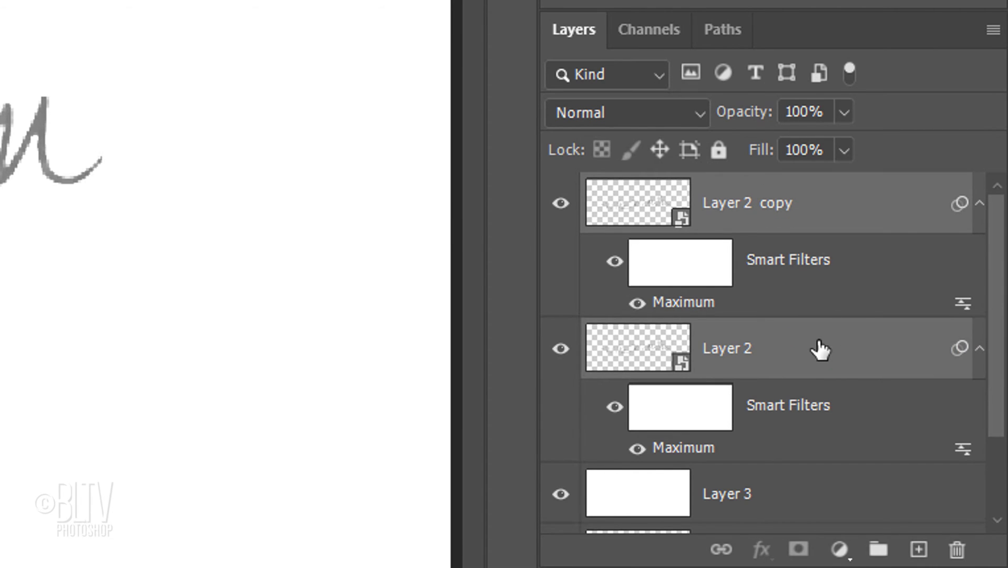
pyautogui.click(998, 33)
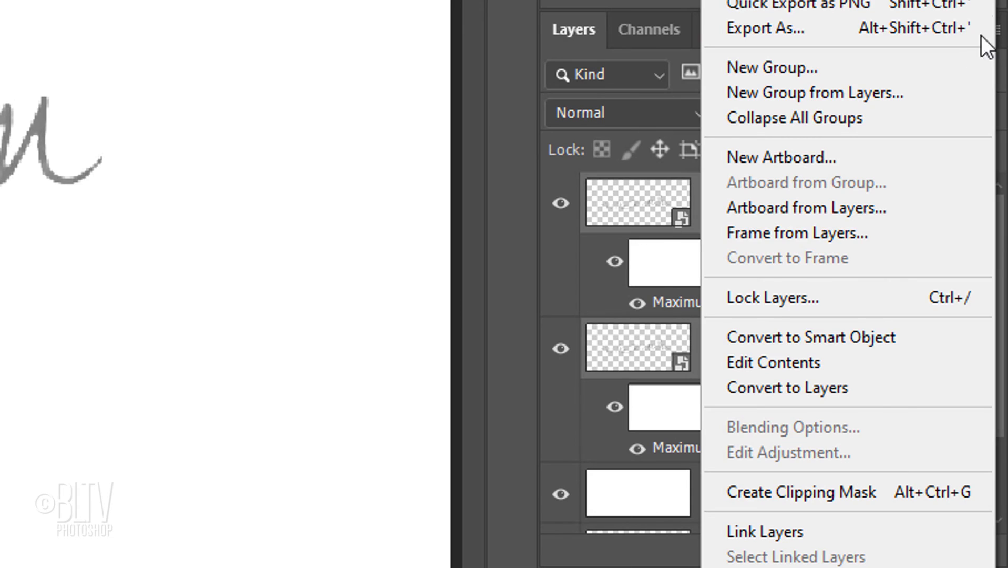
pyautogui.click(789, 333)
# Step: Add an Outer Bevel, Chisel Hard emboss with 145° angle, 25° altitude and Contour enabled
pyautogui.doubleClick(845, 212)
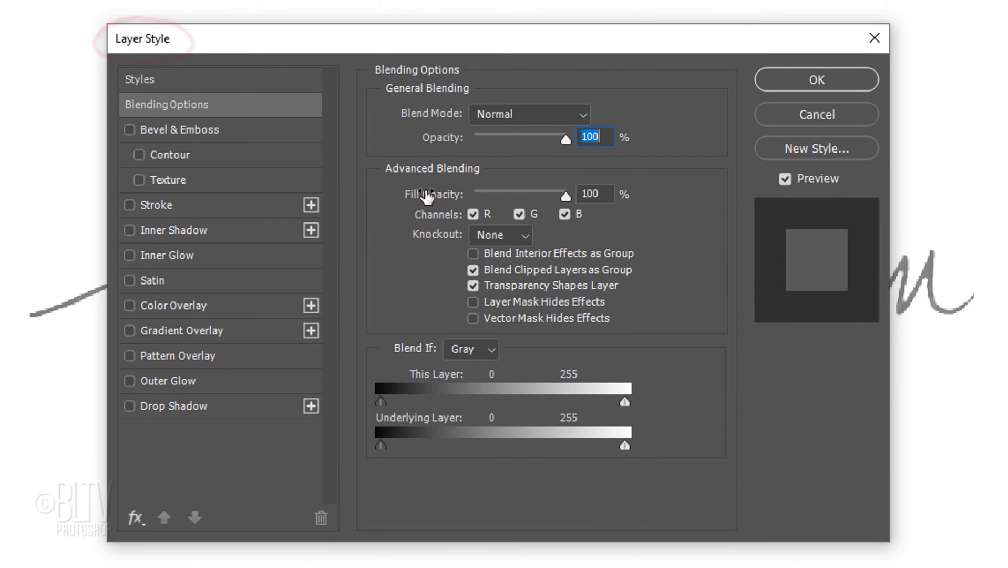
pyautogui.click(176, 129)
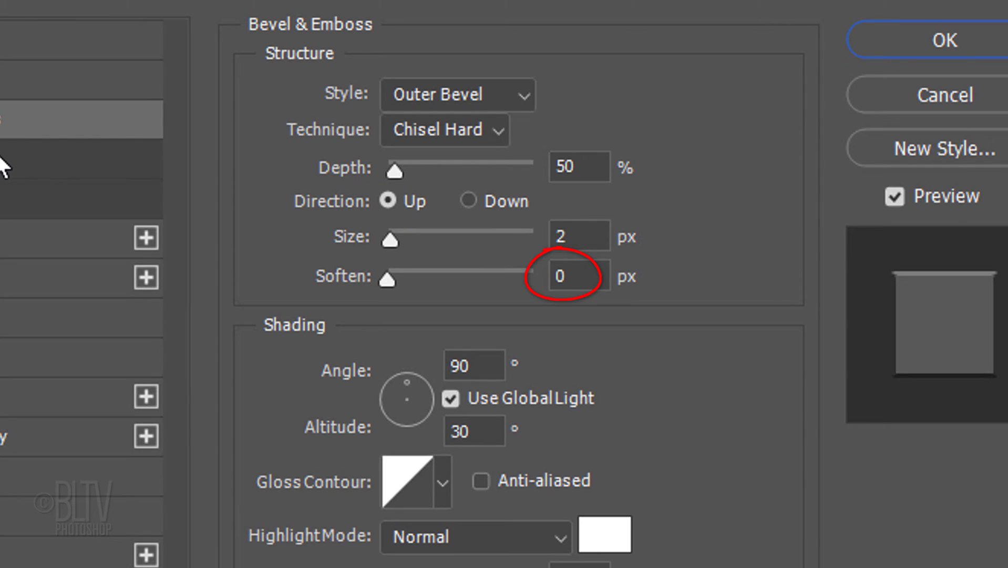
pyautogui.doubleClick(447, 365)
pyautogui.write('145')
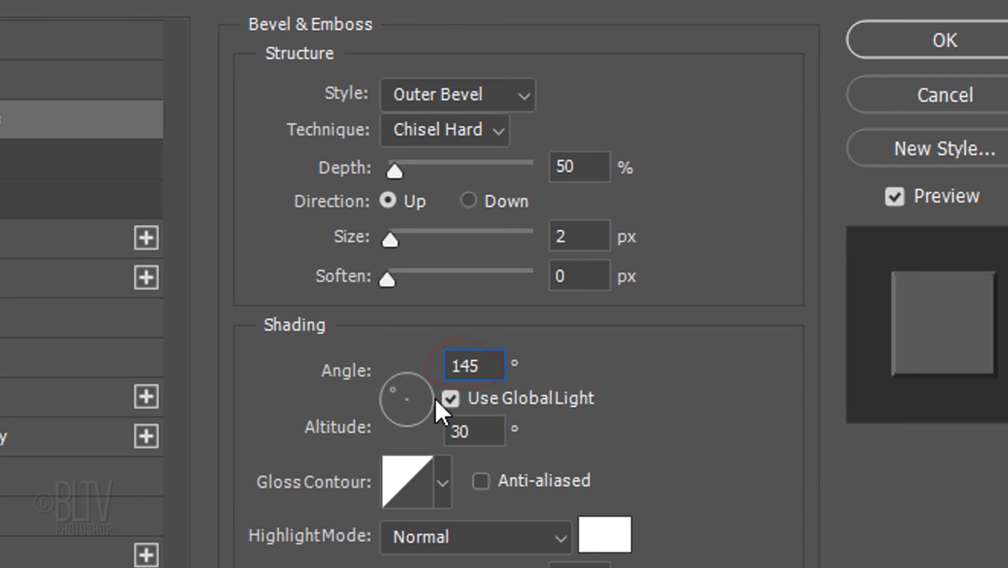
pyautogui.click(487, 431)
pyautogui.doubleClick(467, 431)
pyautogui.write('25')
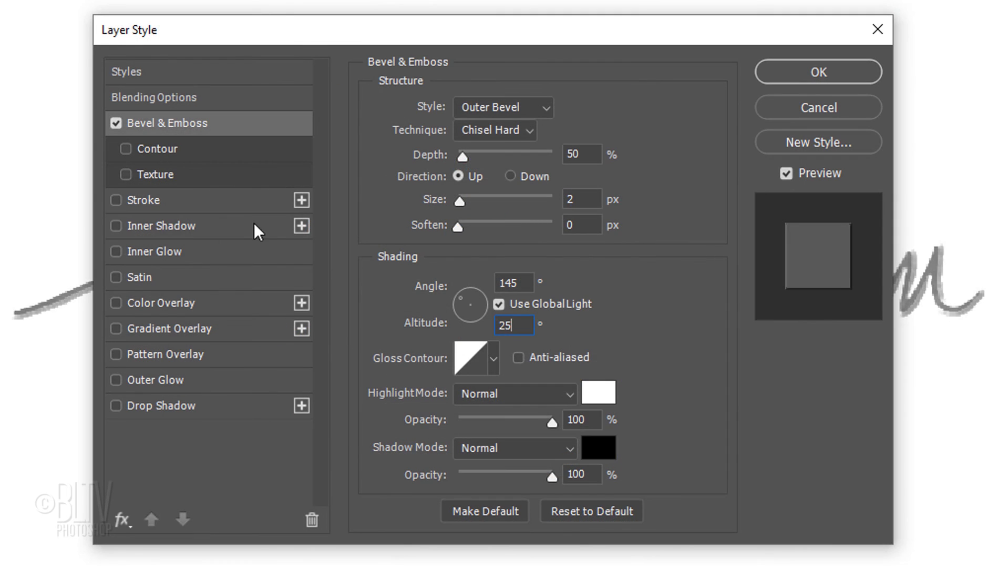
pyautogui.click(152, 147)
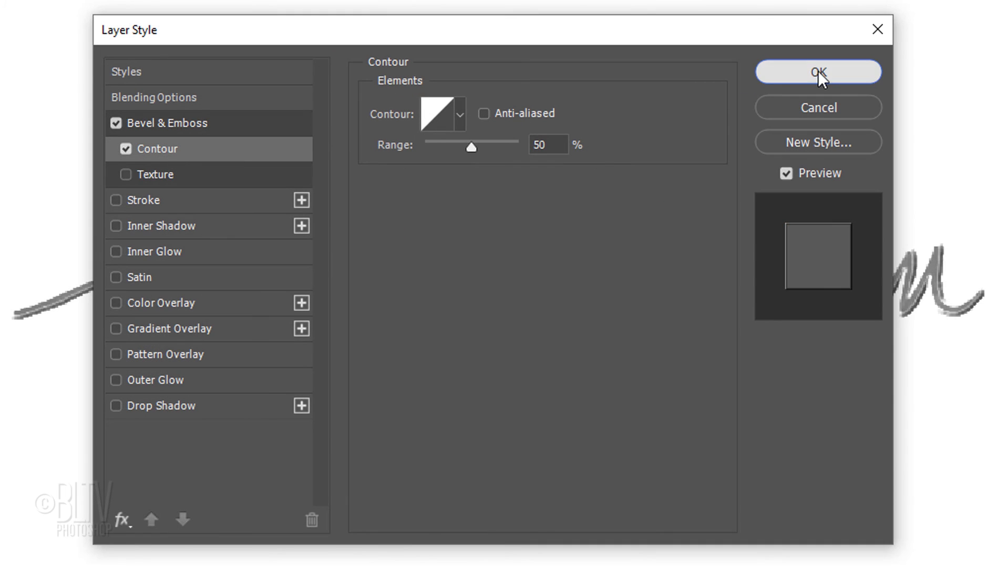
# Step: Apply the bevel style and lower Layer 2 copy's Fill to 0% so only the emboss shows
pyautogui.click(818, 71)
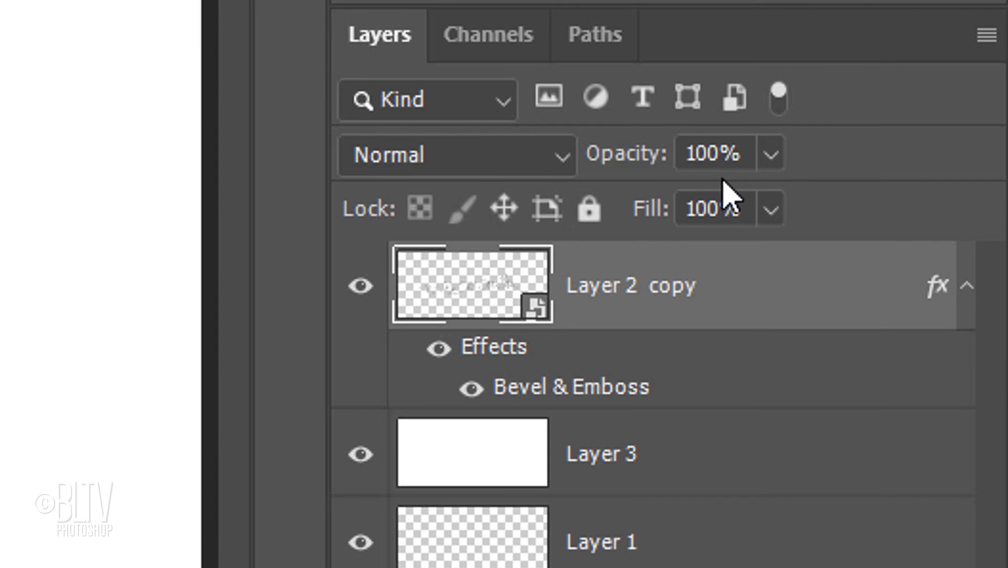
pyautogui.click(770, 209)
pyautogui.moveTo(772, 252); pyautogui.dragTo(476, 255)
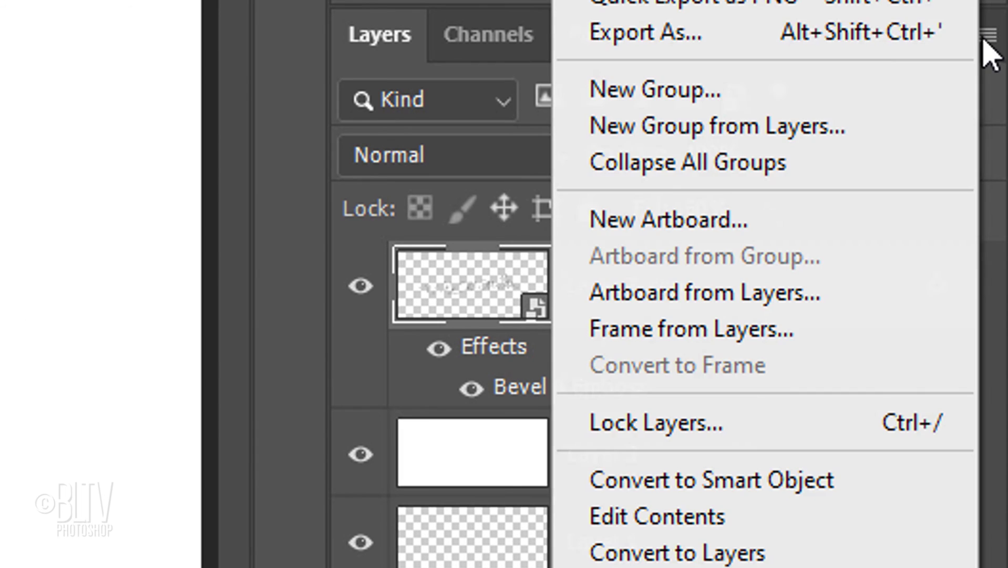
# Step: Convert the embossed signature to a smart object and drop it onto the lower-left snow of the road photo
pyautogui.click(710, 480)
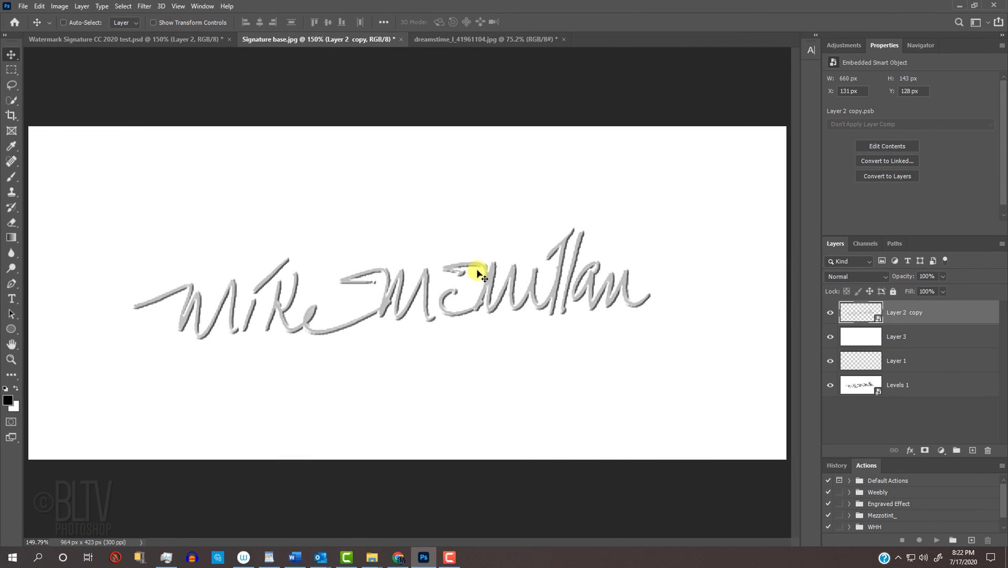
pyautogui.moveTo(379, 239)
pyautogui.mouseDown()
pyautogui.moveTo(470, 40)
pyautogui.moveTo(461, 53)
pyautogui.mouseUp()
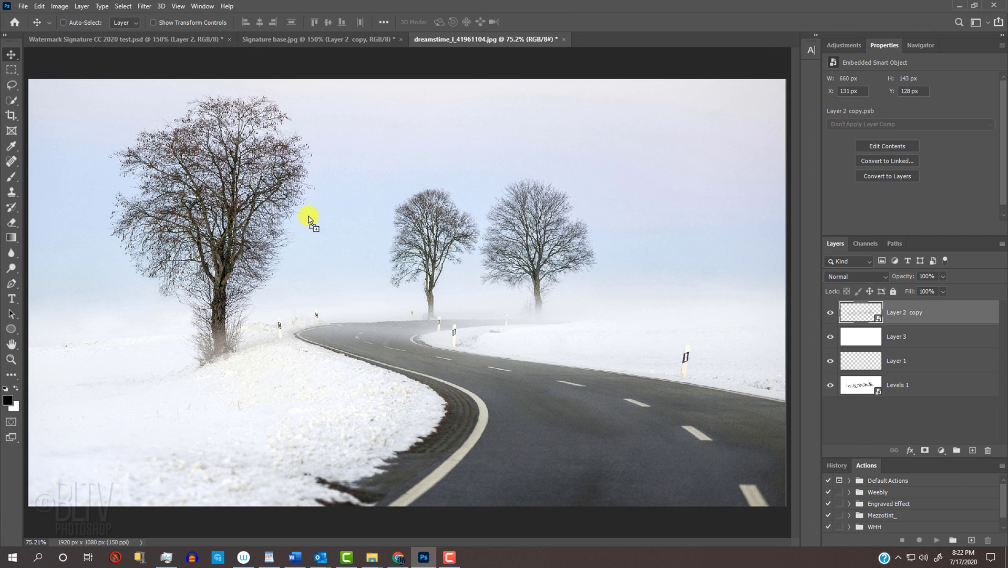
pyautogui.moveTo(245, 362); pyautogui.dragTo(218, 413)
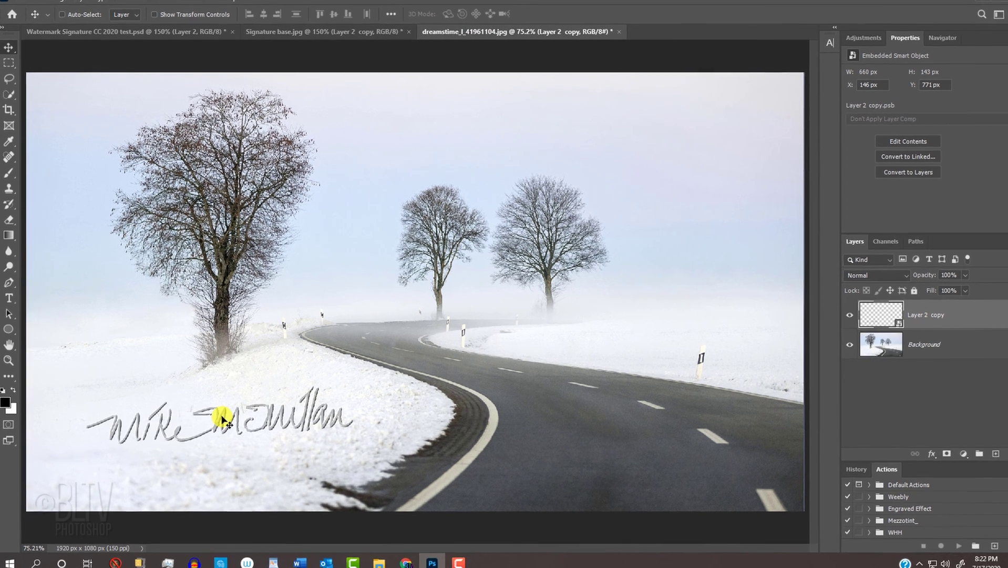